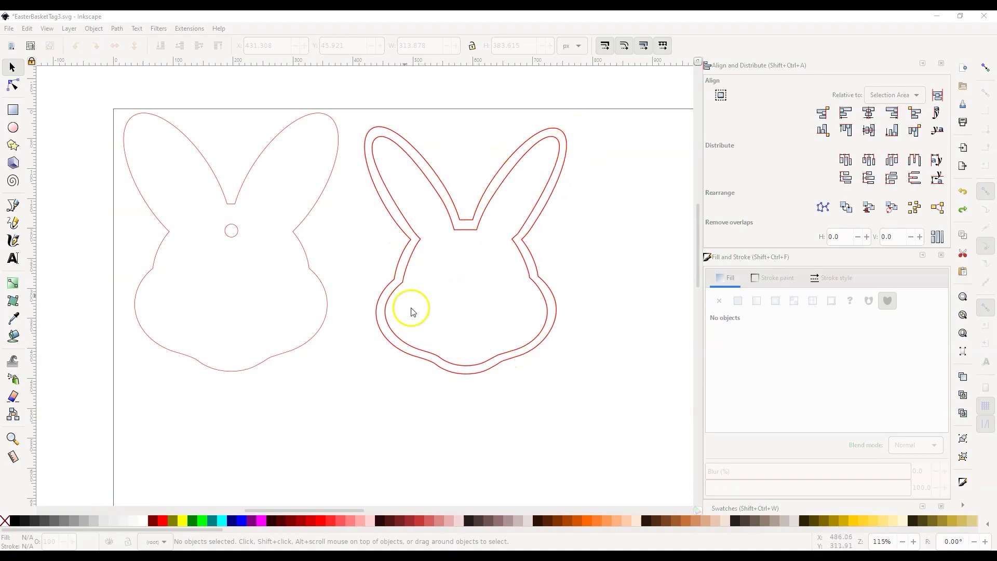
Step: Shift the right bunny's two red outline paths slightly to the left, then deselect
mouse_move(609, 110)
left_mouse_down()
mouse_move(492, 265)
mouse_move(364, 401)
left_mouse_up()
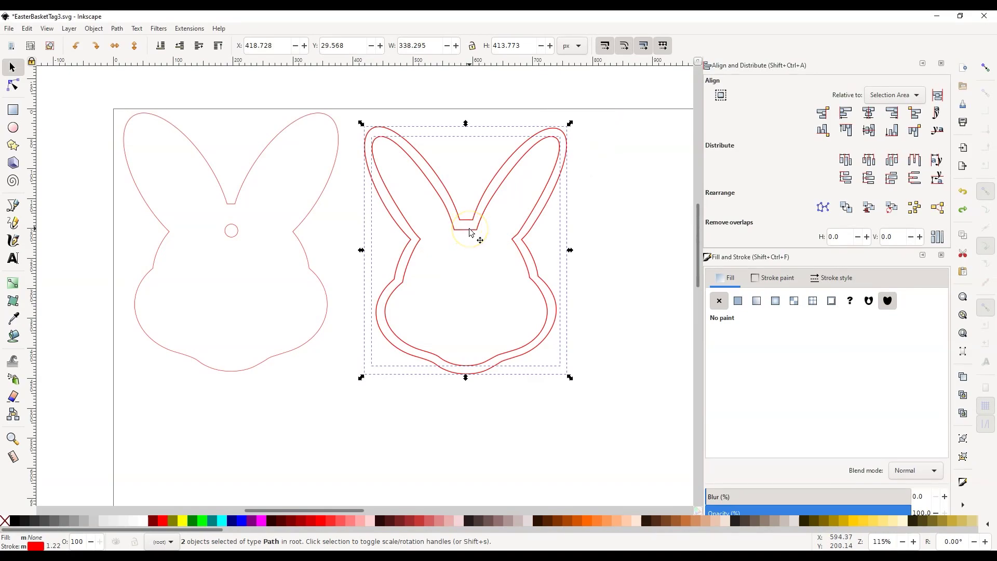
mouse_move(470, 232)
left_mouse_down()
mouse_move(230, 225)
mouse_move(459, 231)
left_mouse_up()
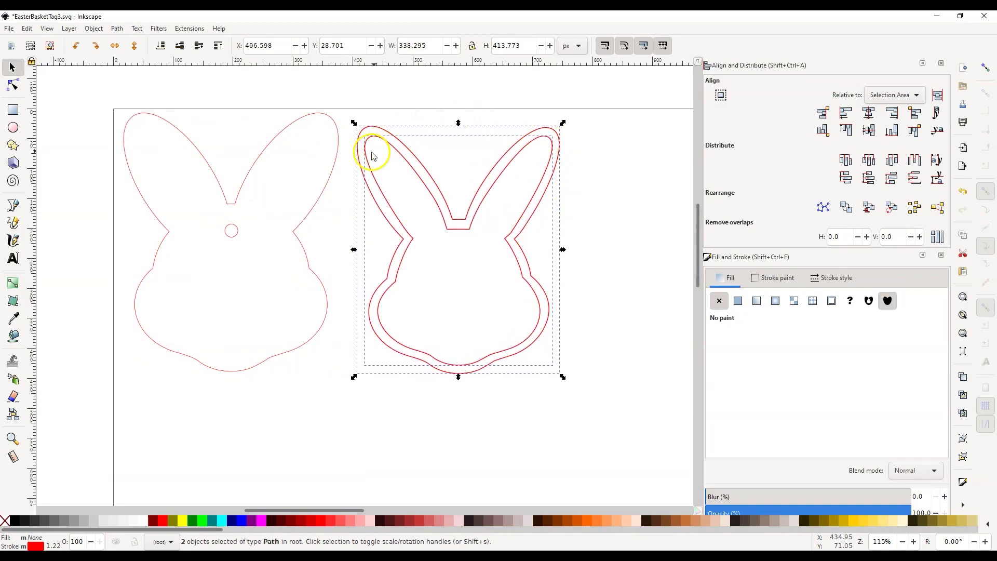
left_click_drag(618, 94, 336, 427)
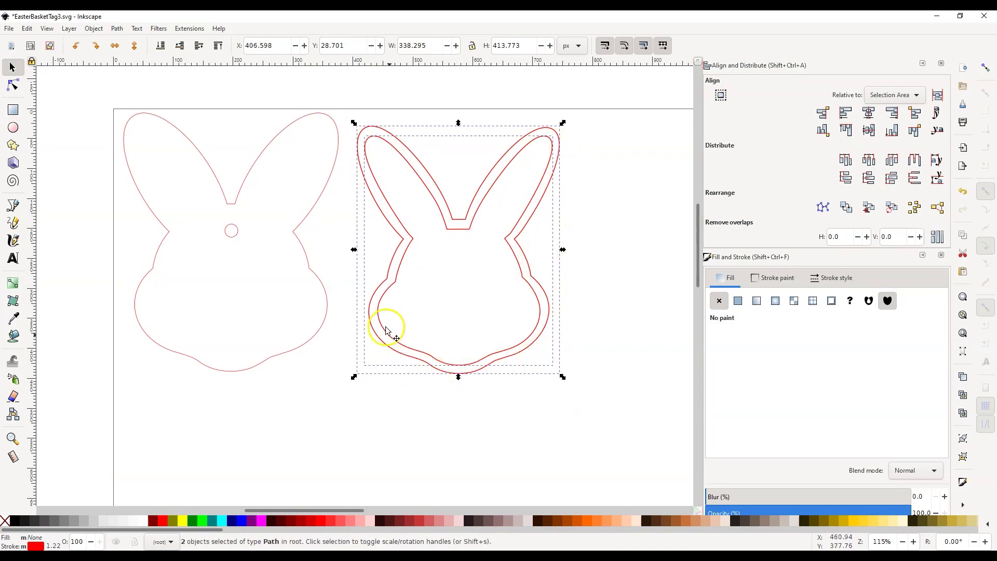
left_click(618, 221)
left_click_drag(627, 89, 345, 425)
left_click(632, 265)
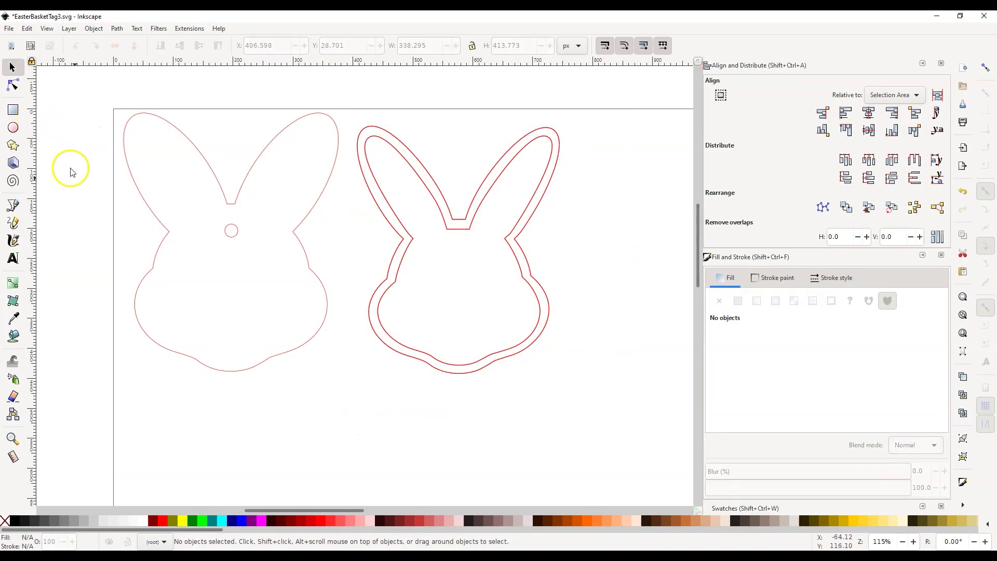
Step: Add the name 'Grier' below the bunny in 30 pt hello bella bold
left_click(13, 258)
left_click(372, 422)
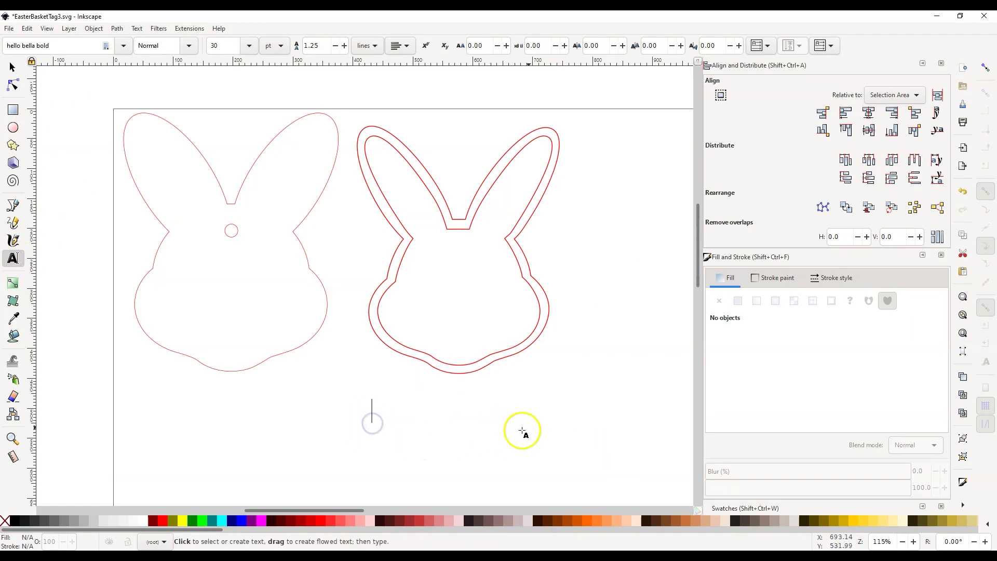
type("Grier")
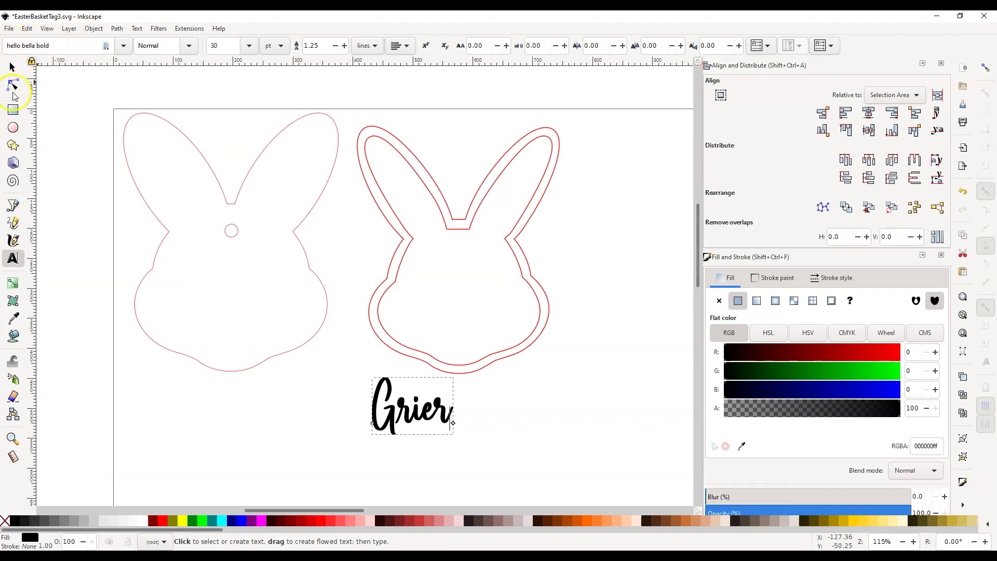
left_click(447, 414)
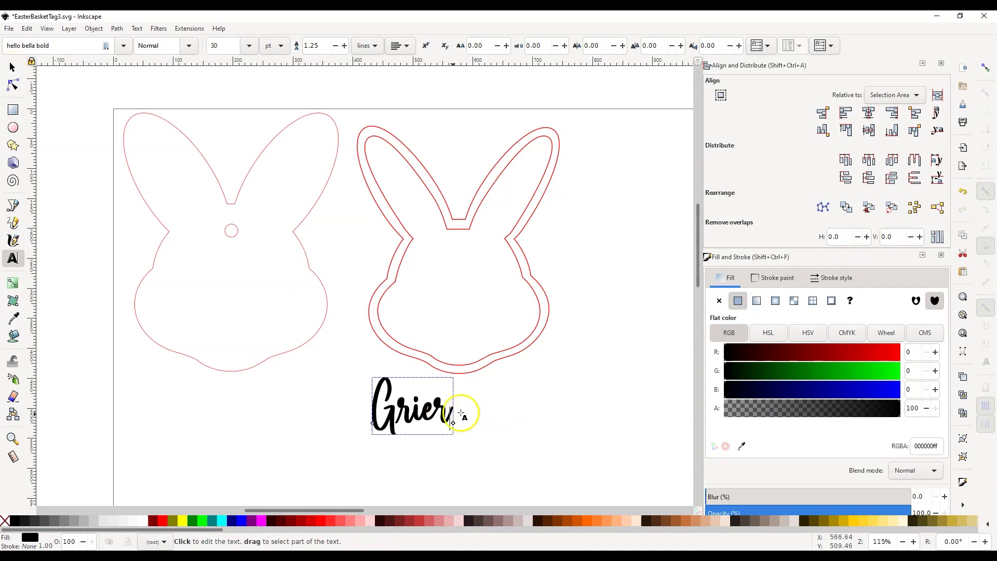
left_click(13, 67)
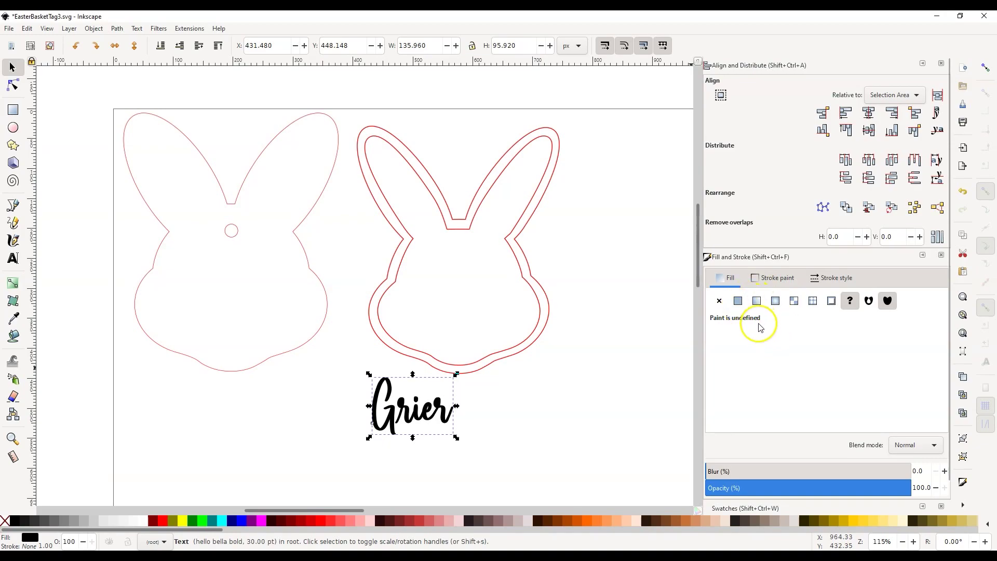
Step: Give the Grier text no fill and a flat red (ff0000) stroke
left_click(720, 302)
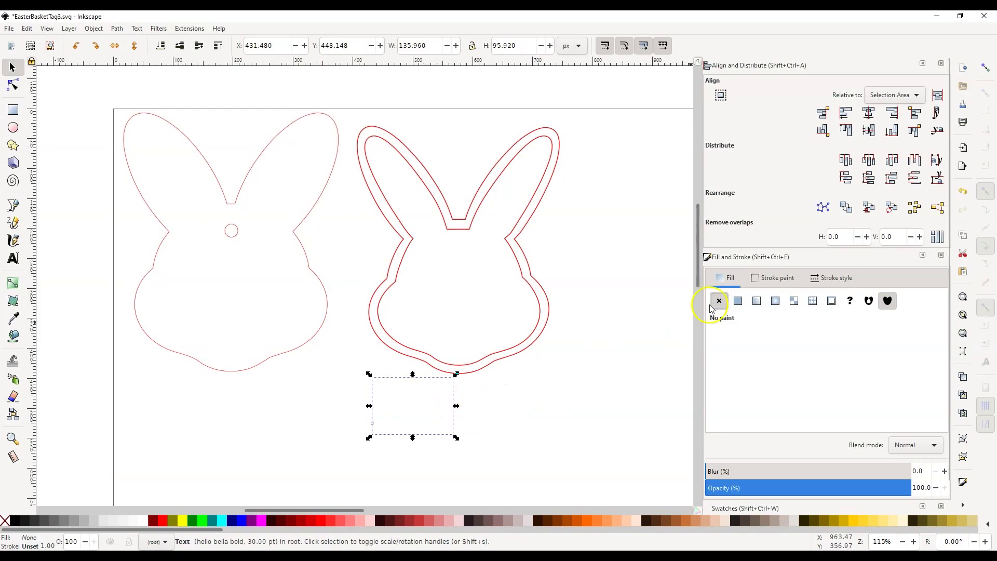
left_click(773, 278)
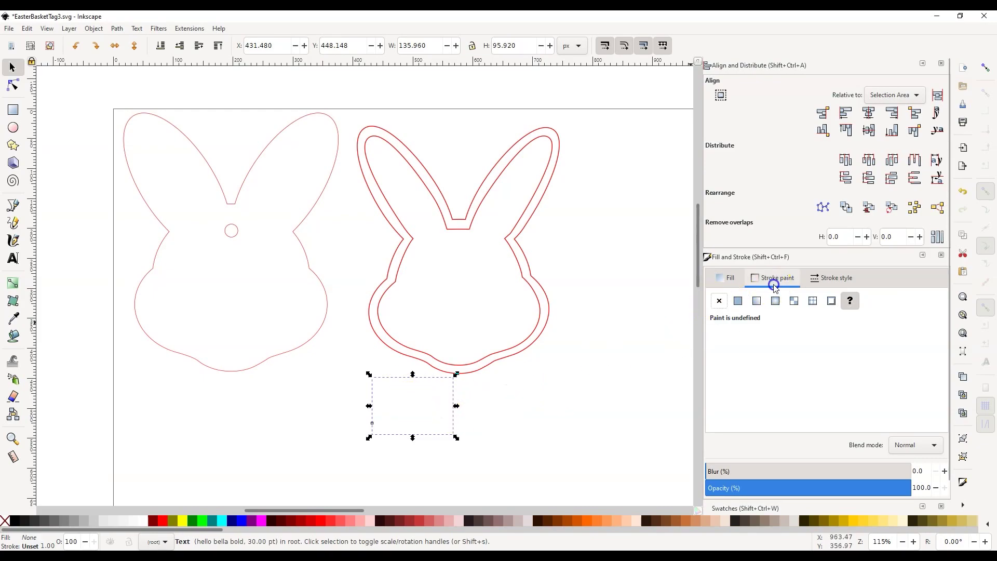
left_click(739, 302)
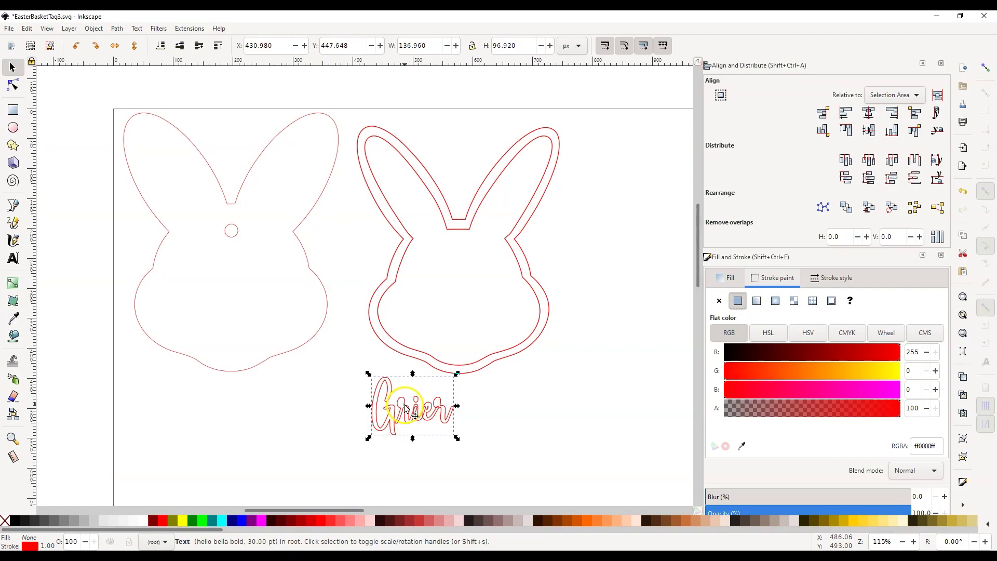
Step: Convert the Grier text to paths and ungroup it into separate letters
left_click(117, 29)
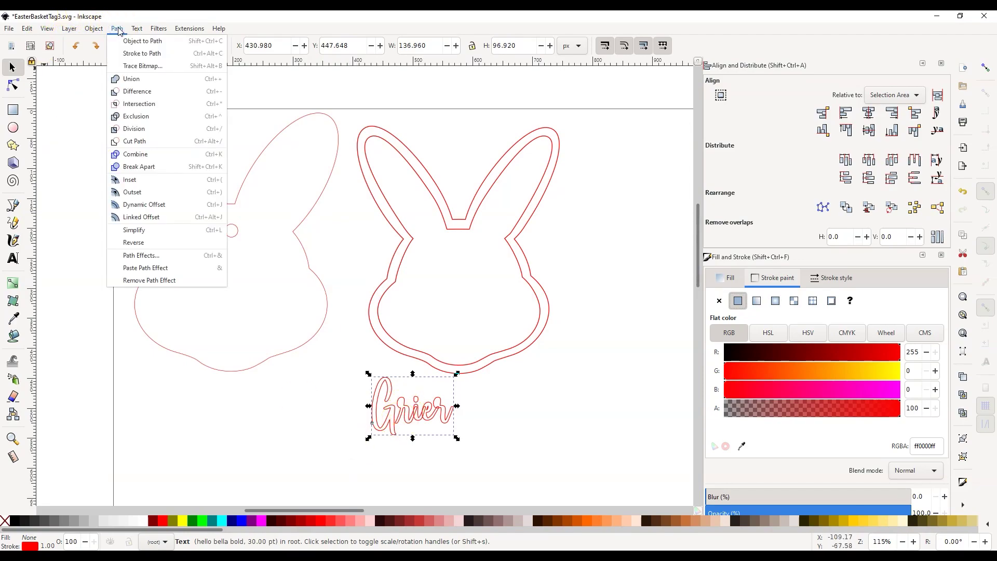
left_click(129, 41)
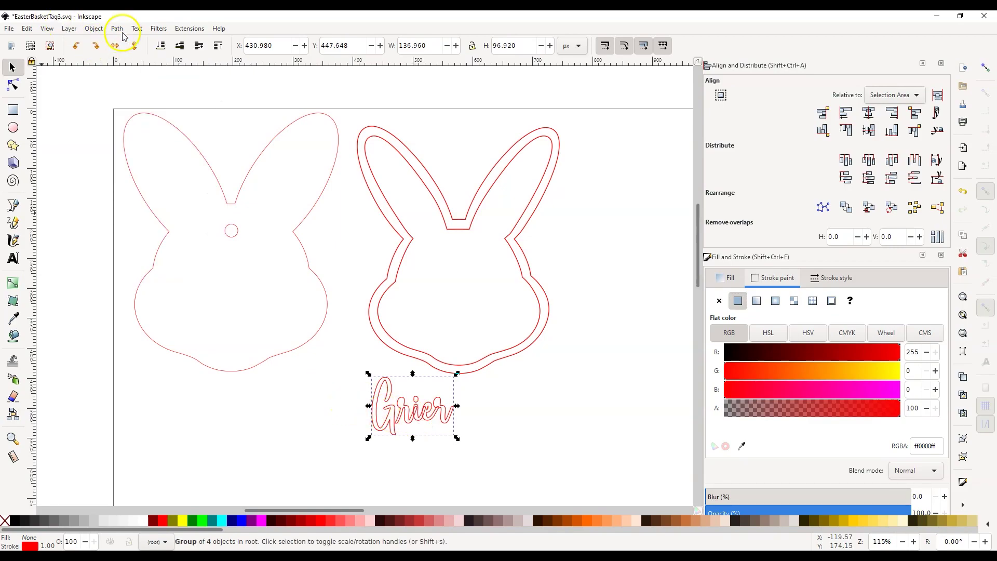
left_click(92, 28)
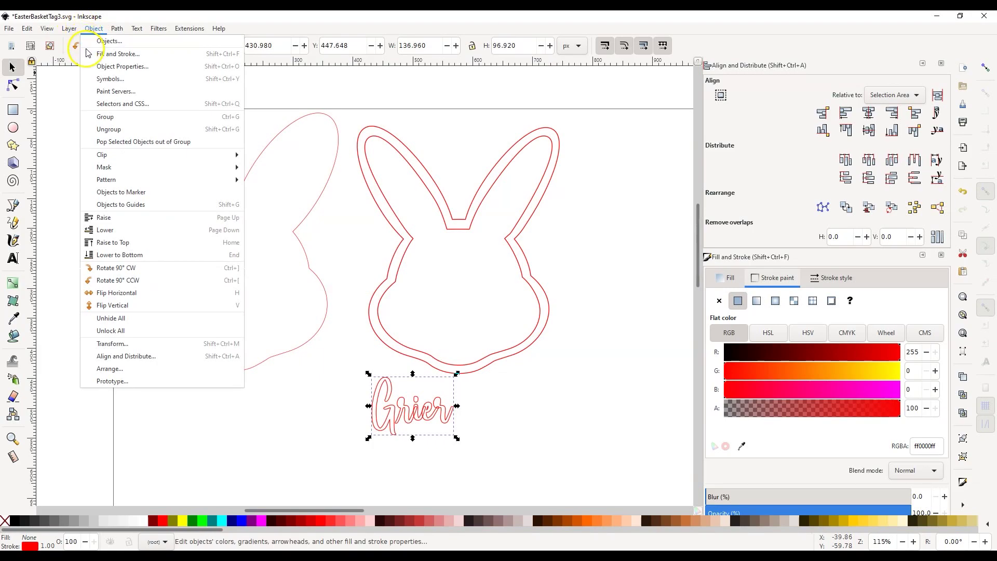
left_click(130, 130)
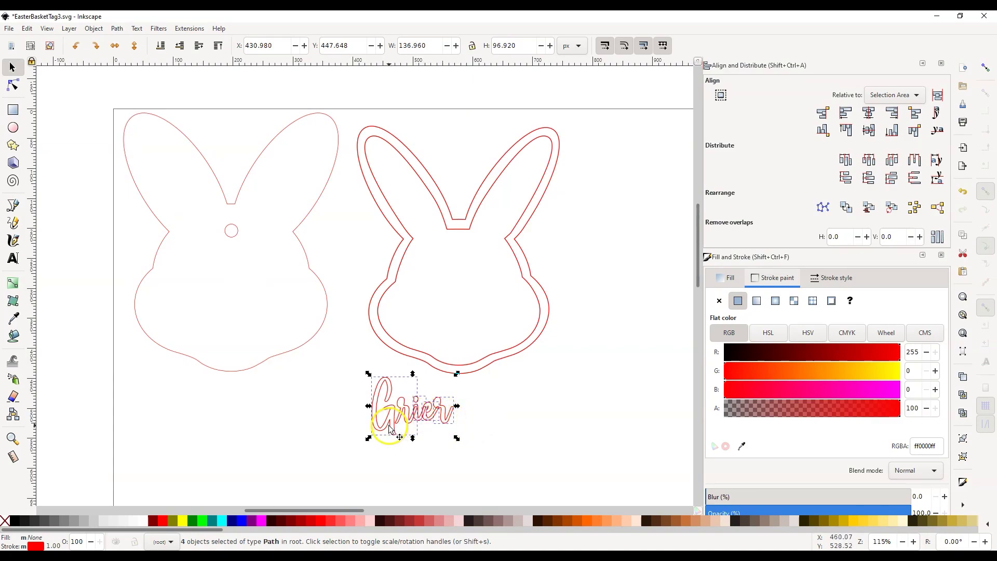
Step: Select the G letter path on its own
left_click(401, 456)
left_click_drag(355, 357, 416, 462)
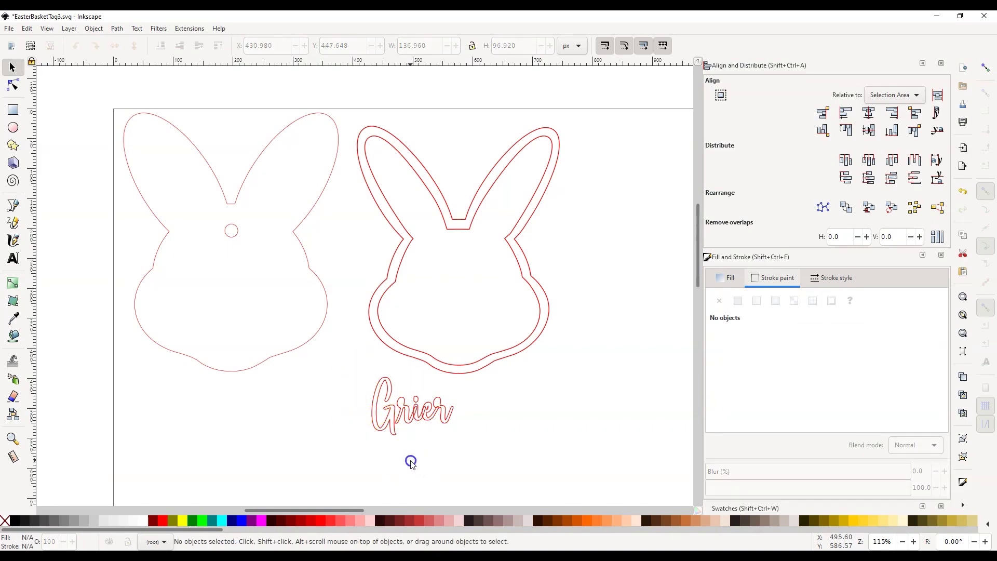
left_click(388, 425)
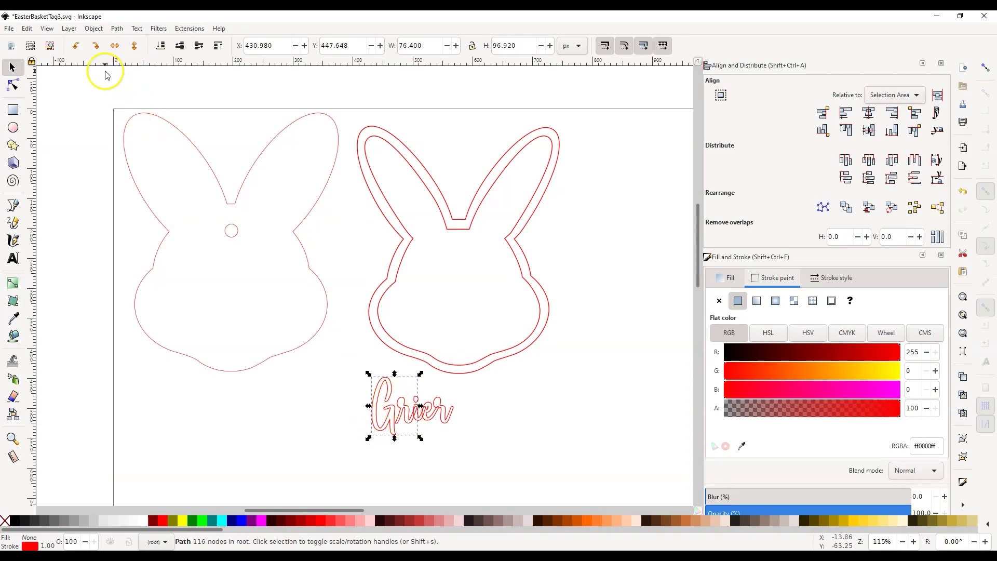
left_click(118, 30)
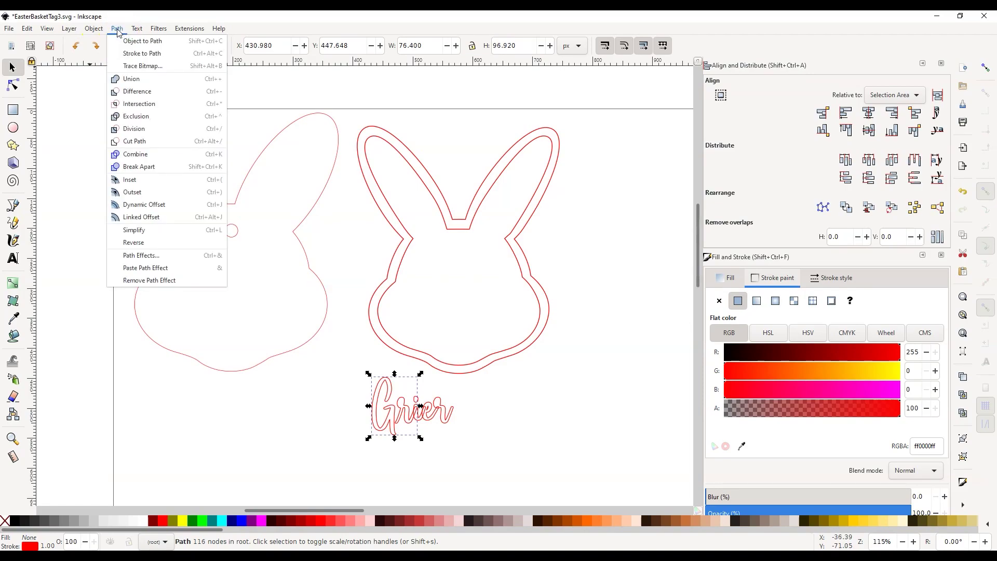
Step: Break the G apart and nudge its main piece about 5 px right
left_click(159, 167)
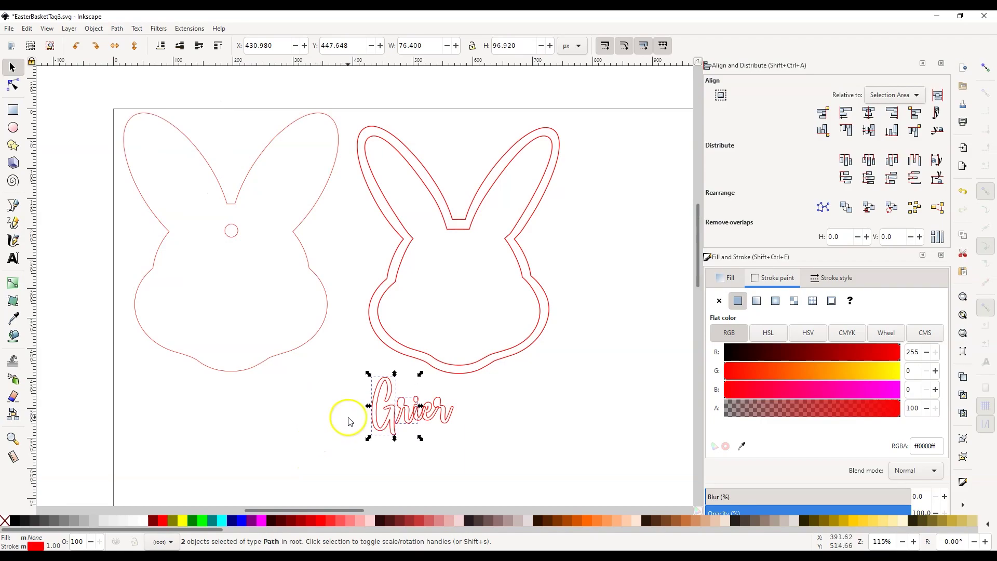
left_click(349, 422)
left_click(385, 427)
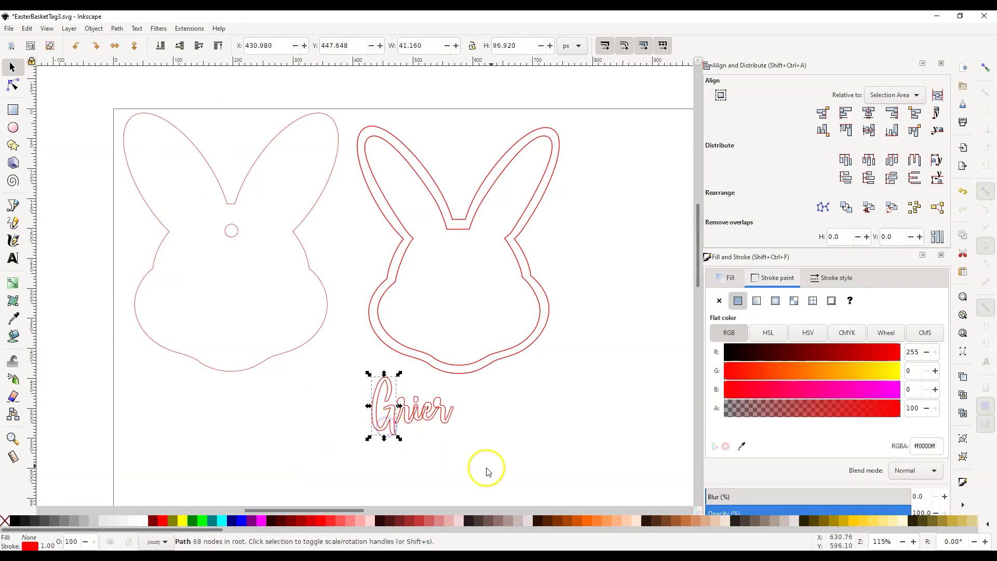
scroll(398, 438, "up", 2)
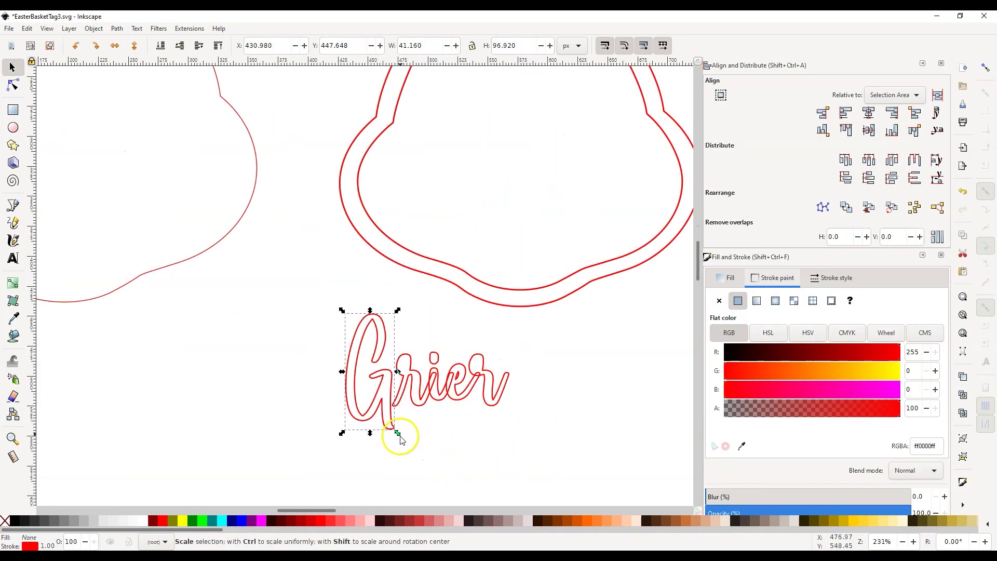
scroll(400, 439, "up", 2)
left_click(364, 379)
left_click(355, 371)
mouse_move(358, 373)
left_mouse_down()
mouse_move(370, 382)
mouse_move(372, 369)
left_mouse_up()
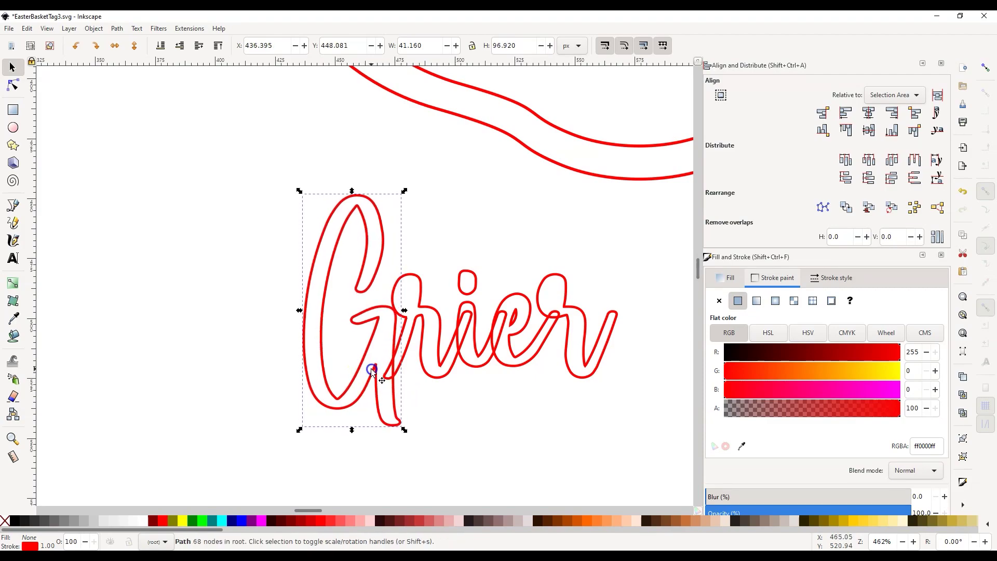
Step: Select all four Grier letter paths together, undoing an accidental bunny move
right_click(503, 418)
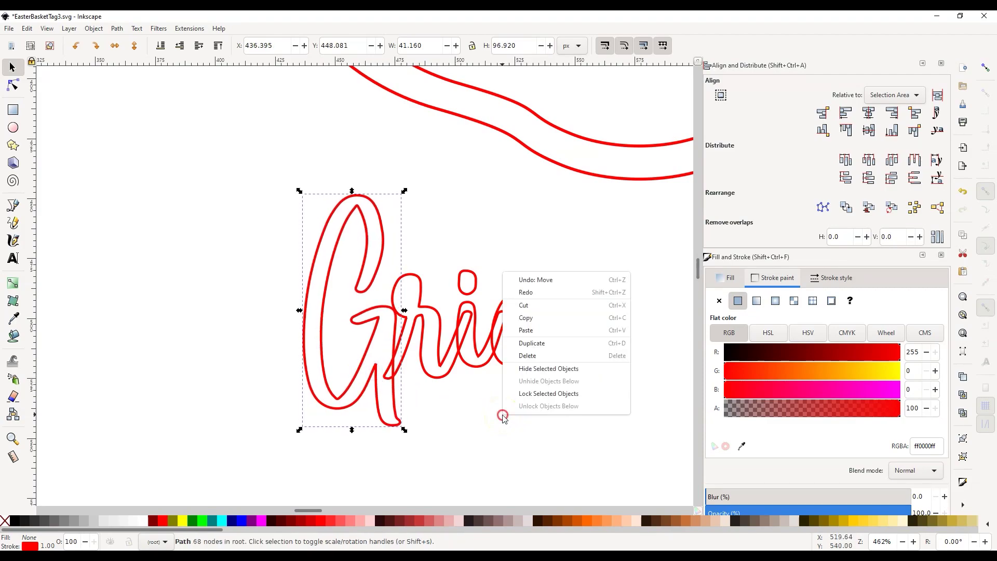
key("Escape")
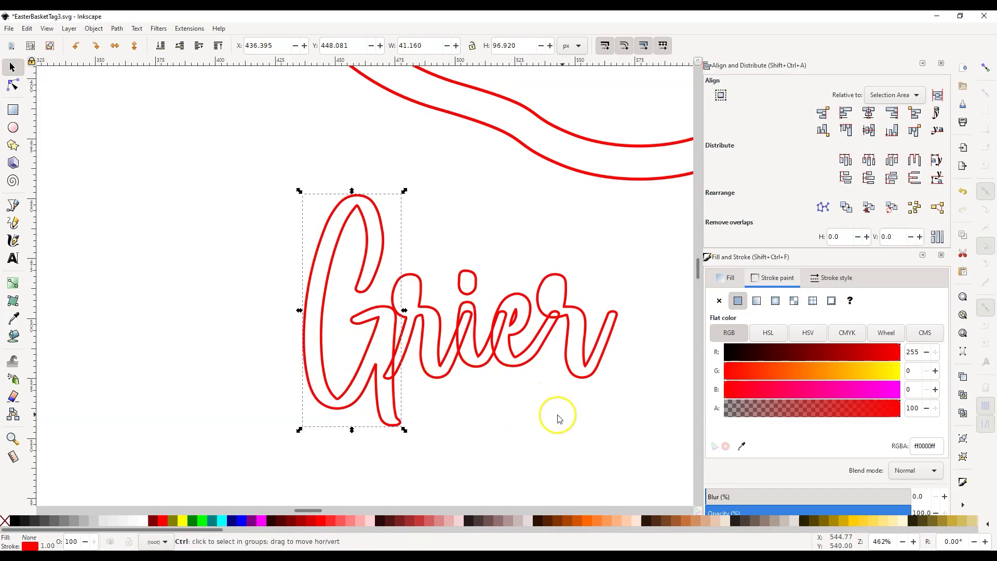
scroll(586, 369, "down", 2, "ctrl")
scroll(586, 370, "down", 3, "ctrl")
scroll(568, 379, "up", 1, "ctrl")
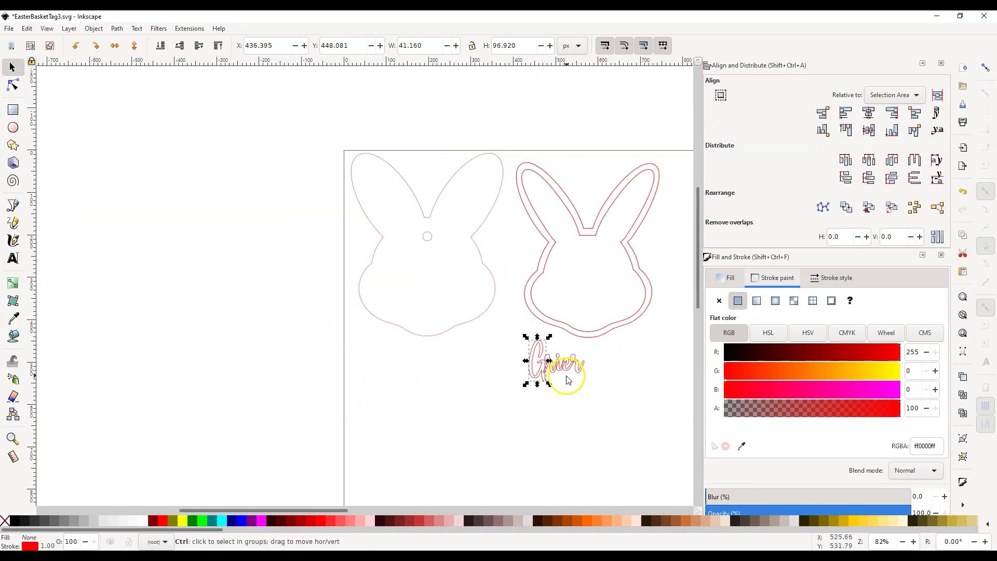
left_click_drag(338, 509, 370, 510)
left_click(448, 425)
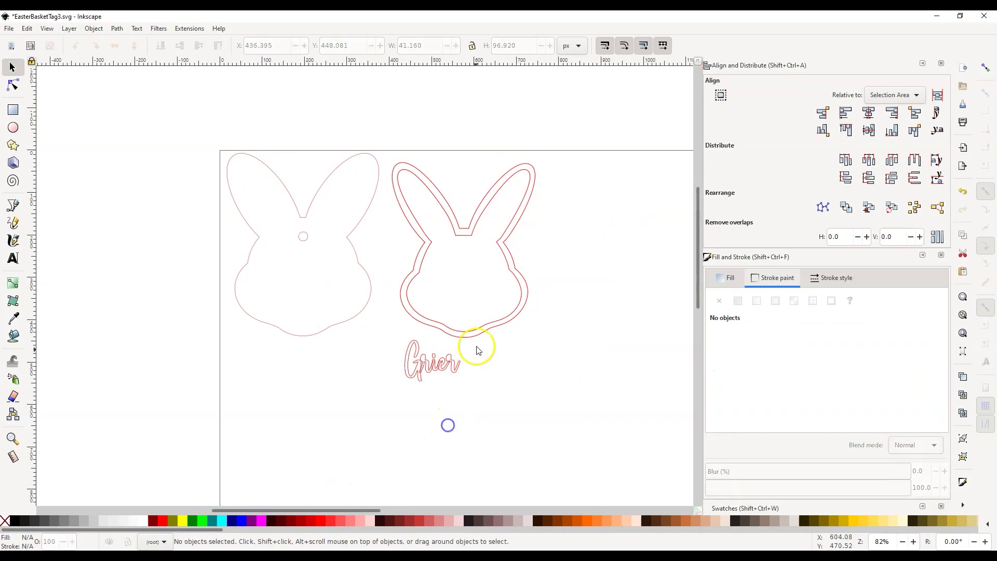
left_click_drag(481, 332, 423, 379)
key("ctrl+z")
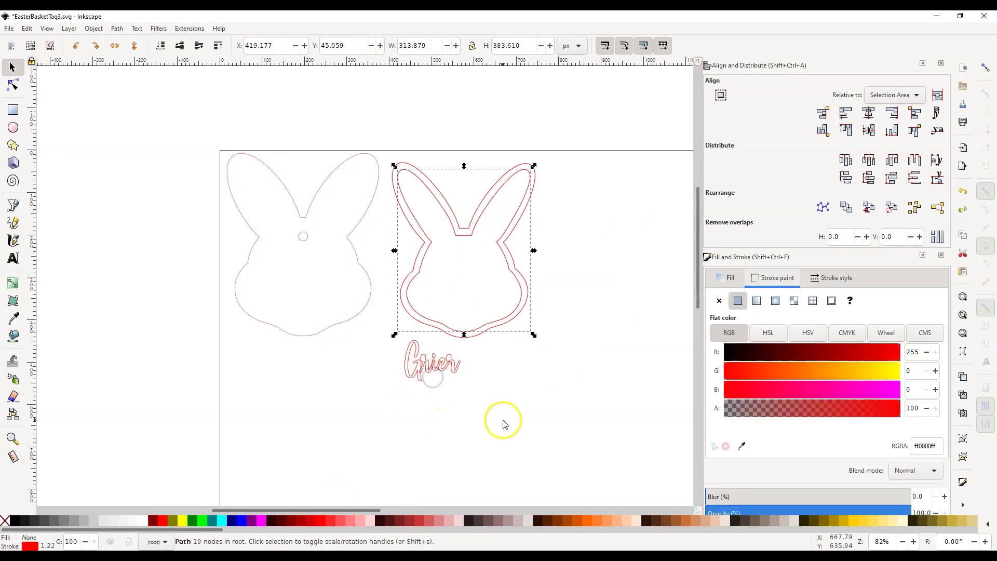
left_click(539, 359)
left_click_drag(497, 349, 373, 425)
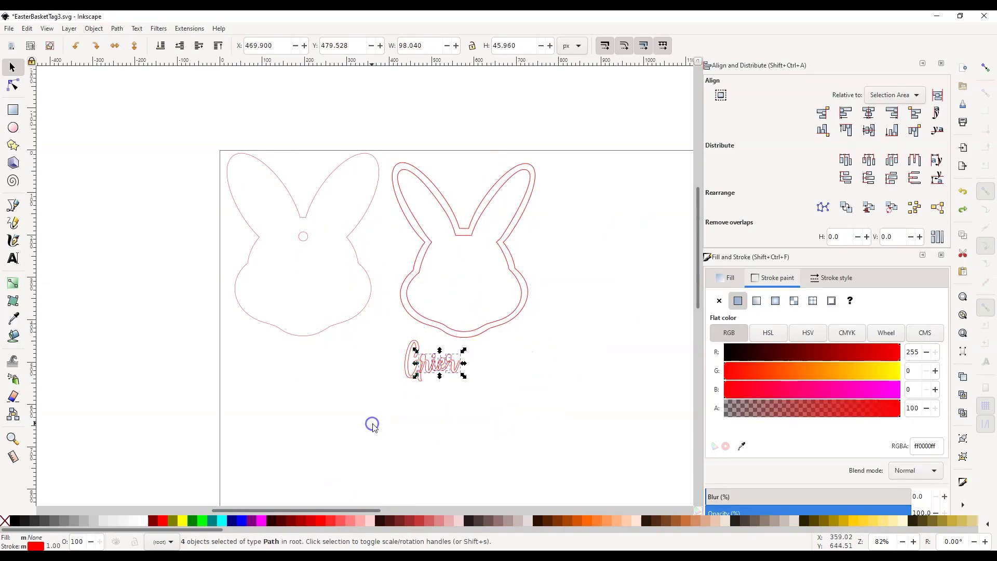
mouse_move(508, 430)
left_mouse_down()
mouse_move(374, 345)
mouse_move(513, 424)
left_mouse_up()
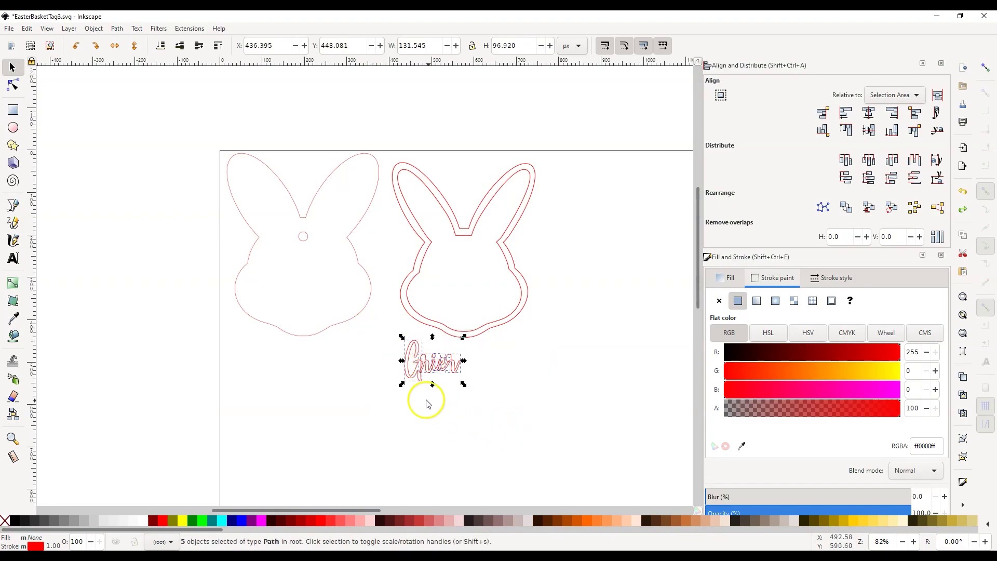
Step: Union the Grier letters into a single 195-node path
scroll(437, 369, "up", 2, "ctrl")
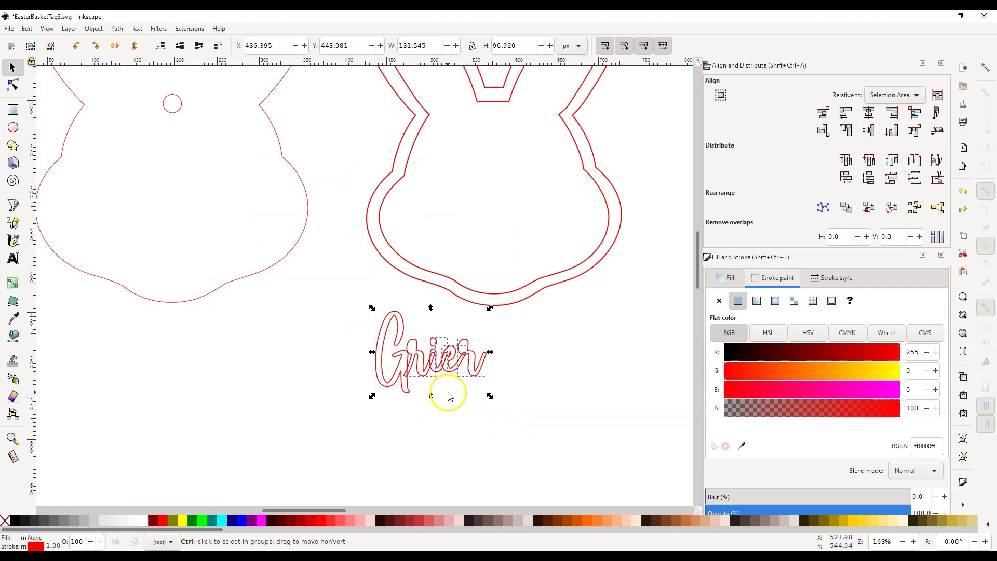
left_click(118, 29)
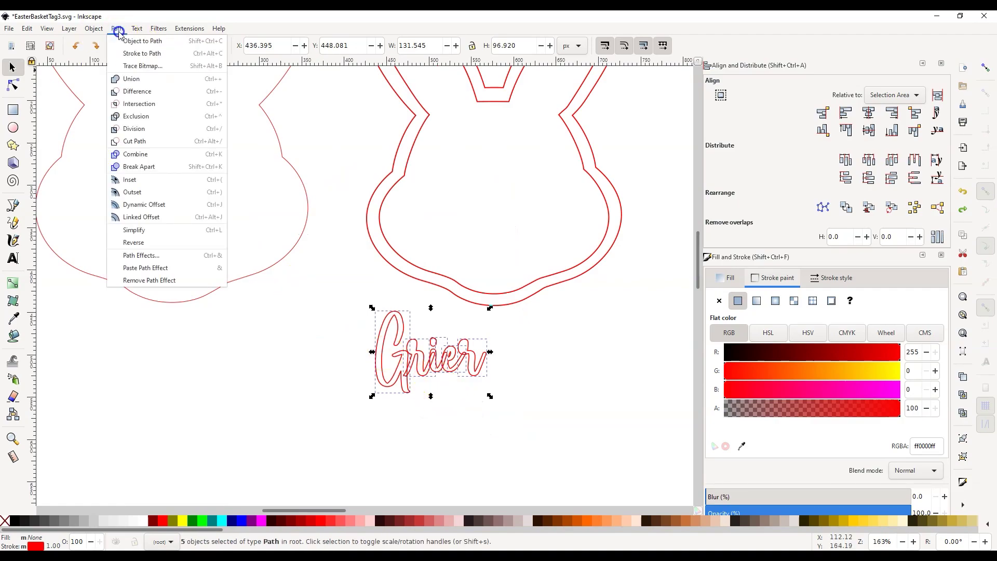
left_click(141, 81)
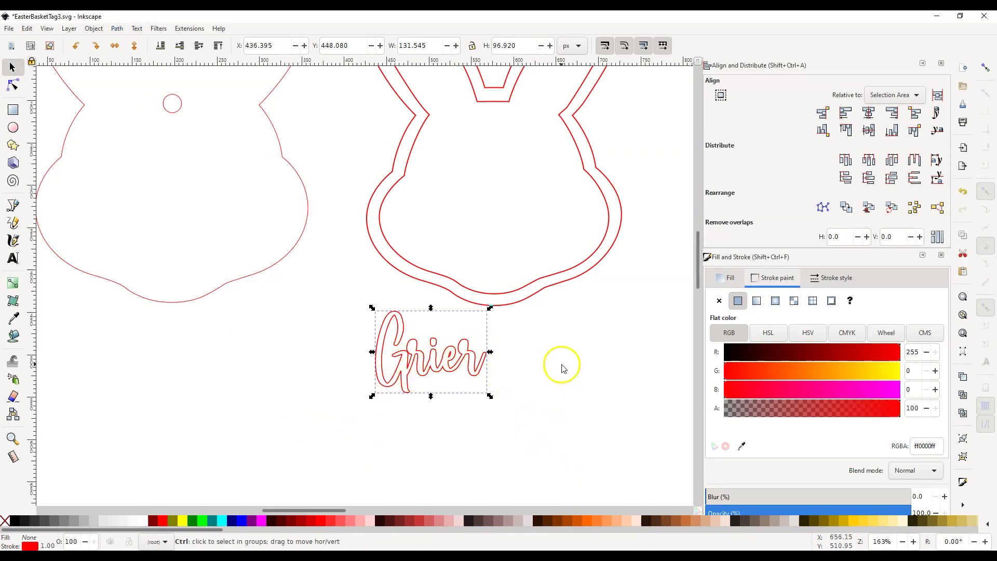
scroll(558, 363, "down", 1, "ctrl")
Step: Move the Grier path up into the right bunny's lower half
left_click_drag(458, 370, 497, 261)
scroll(478, 369, "down", 2)
scroll(590, 322, "up", 2)
scroll(590, 316, "down", 1, "ctrl")
scroll(584, 307, "up", 5)
scroll(561, 353, "down", 3)
left_click_drag(327, 510, 347, 511)
scroll(472, 327, "up", 2, "ctrl")
scroll(467, 332, "down", 1, "ctrl")
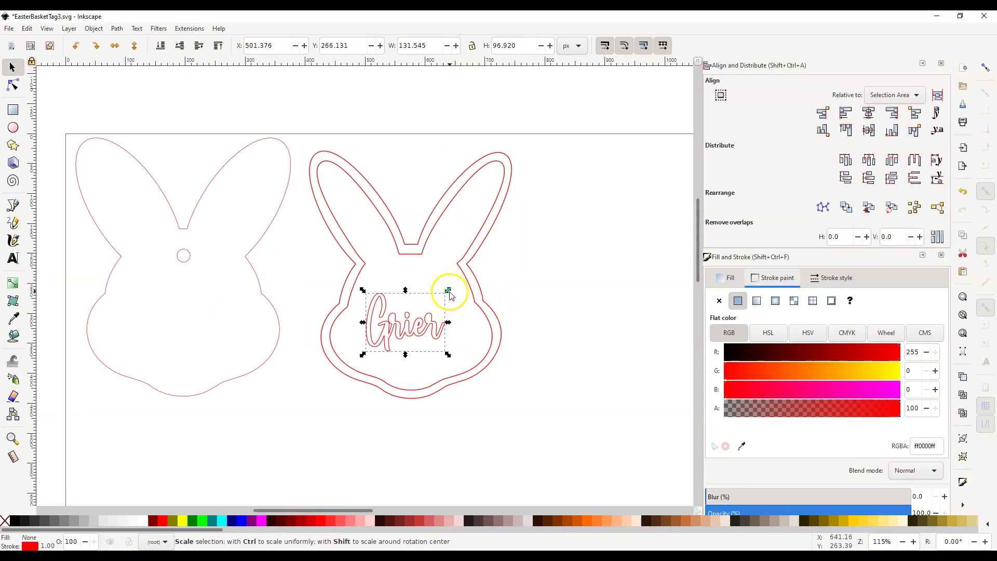
Step: Scale Grier up to about 251 px wide and nudge it into place
left_click_drag(450, 291, 528, 241)
left_click_drag(442, 312, 416, 329)
left_click_drag(494, 263, 513, 259)
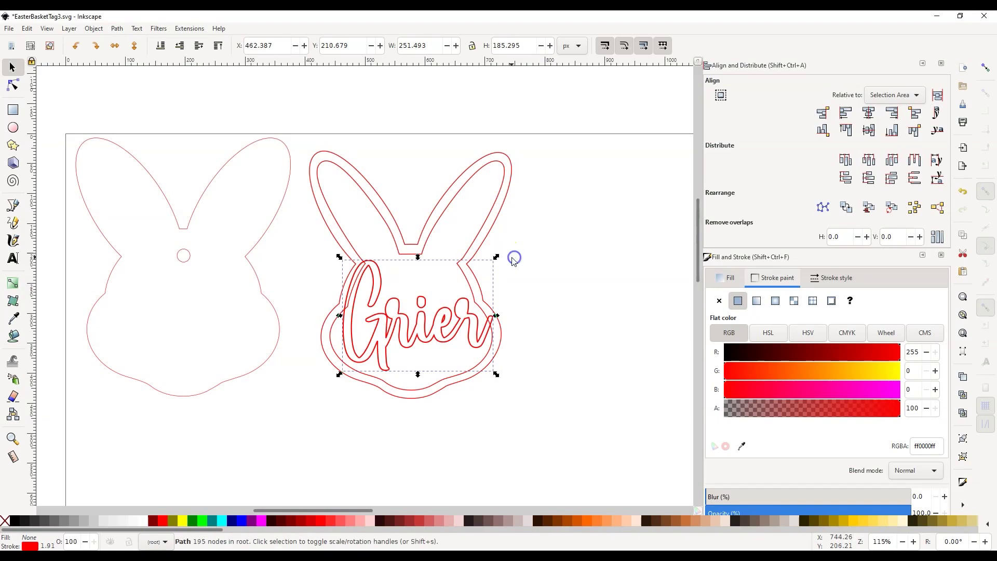
left_click_drag(420, 329, 421, 332)
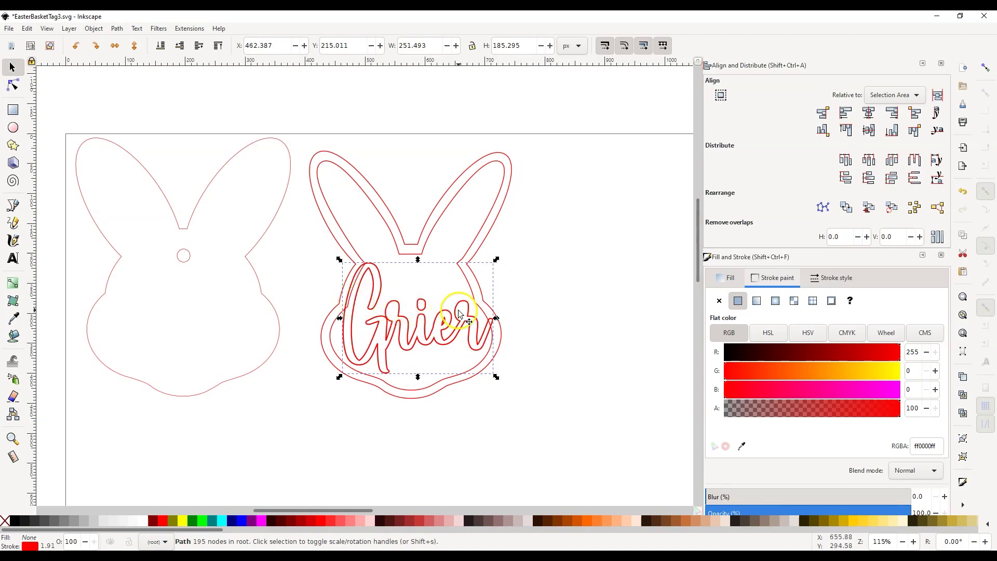
left_click(562, 332)
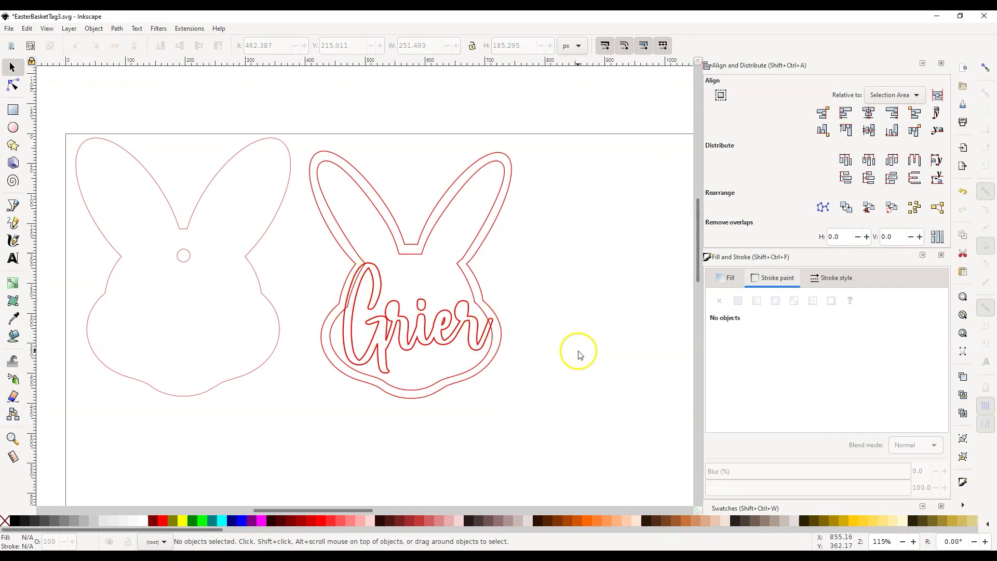
Step: Select the Grier path, then Shift-add the bunny's inner border
left_click(447, 337)
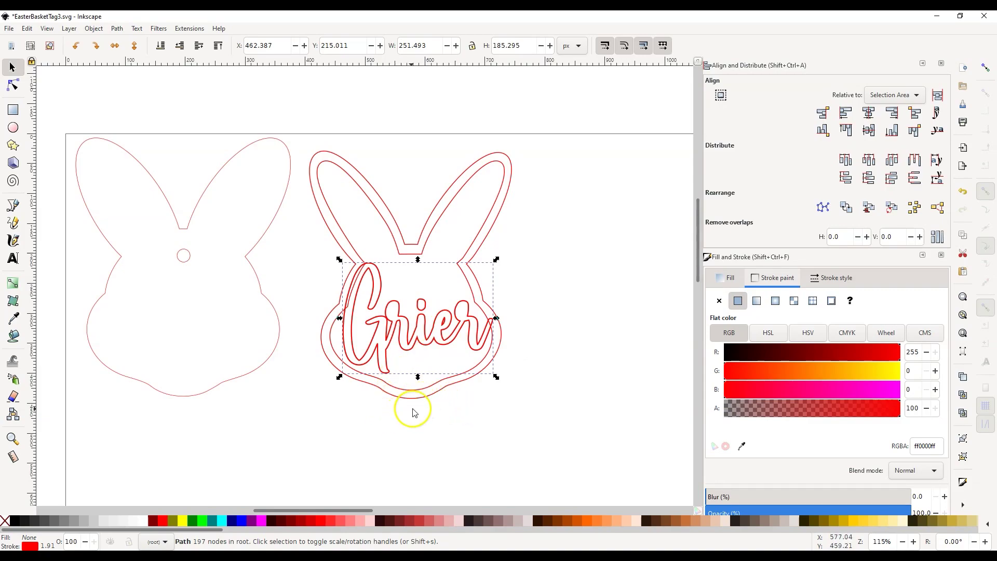
key("shift")
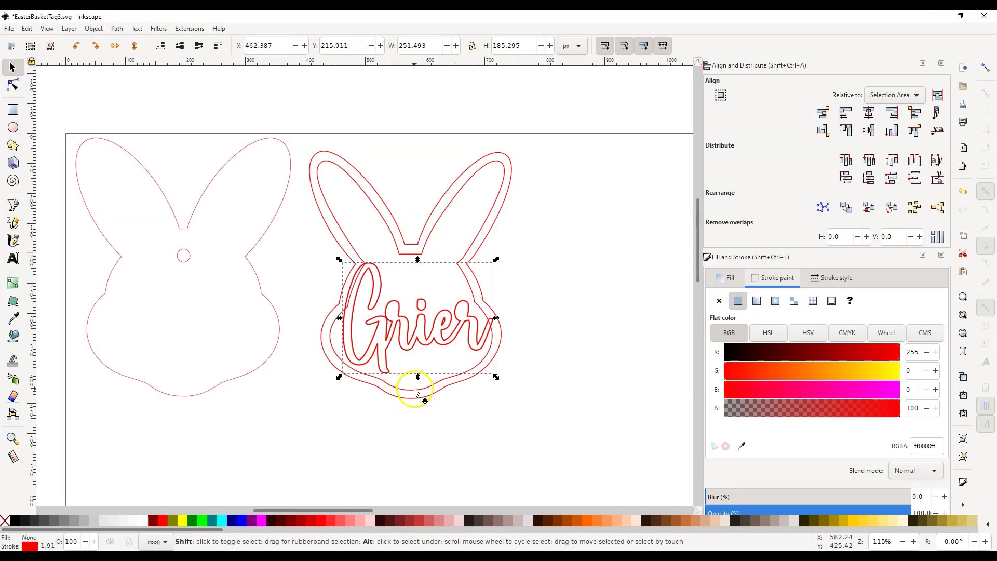
left_click(417, 393, "shift")
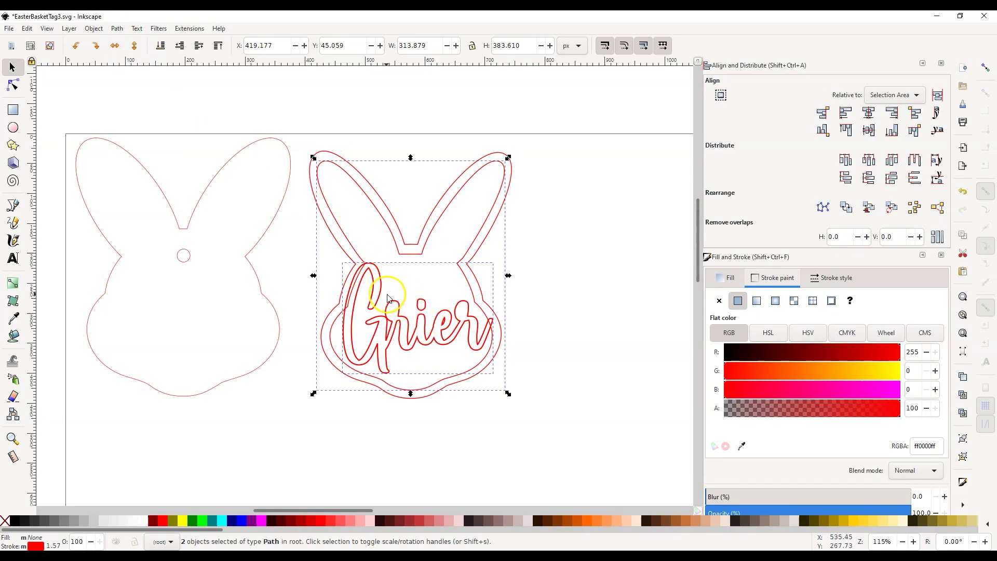
Step: Apply Path > Difference to weld Grier into the inner border
left_click(119, 29)
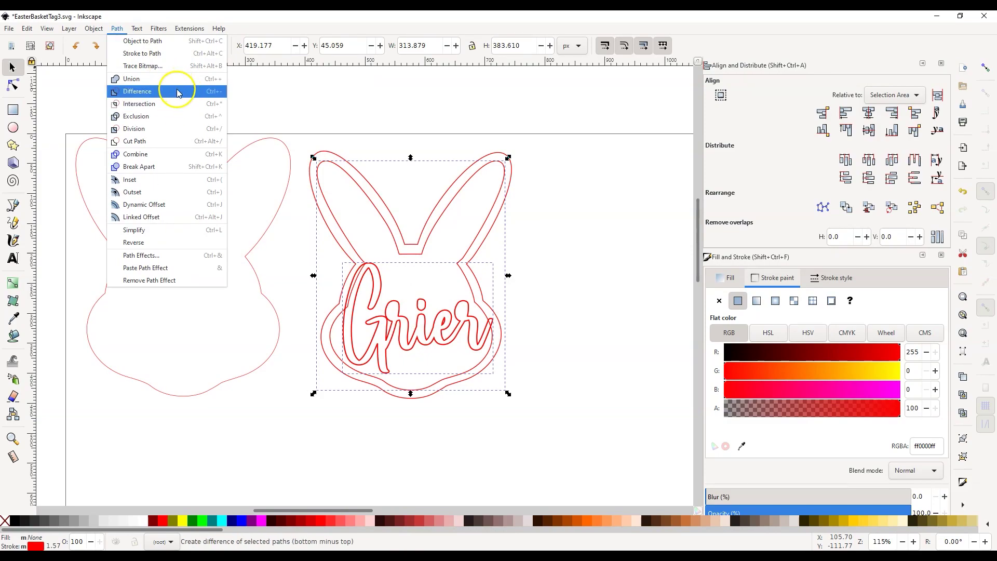
left_click(177, 92)
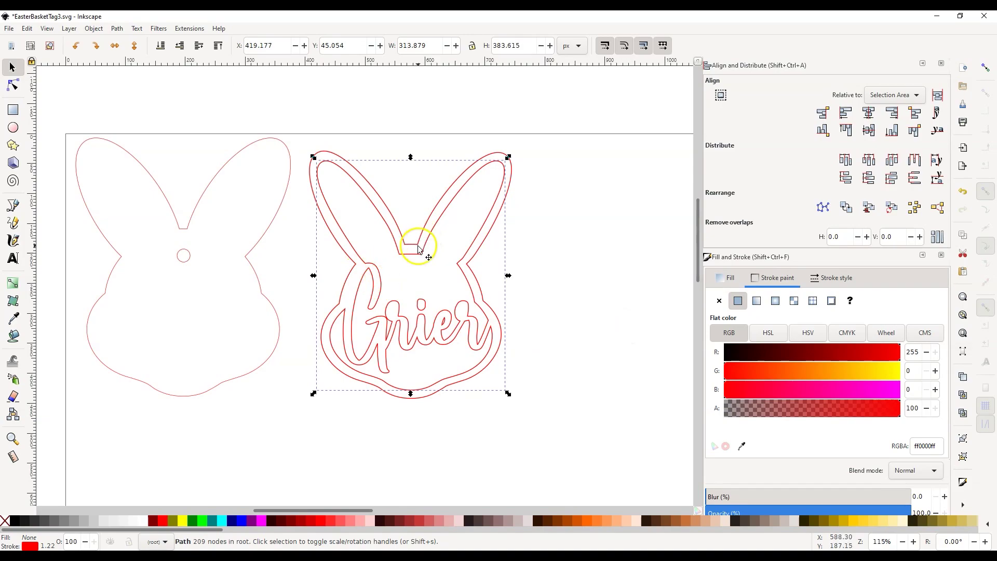
left_click(592, 224)
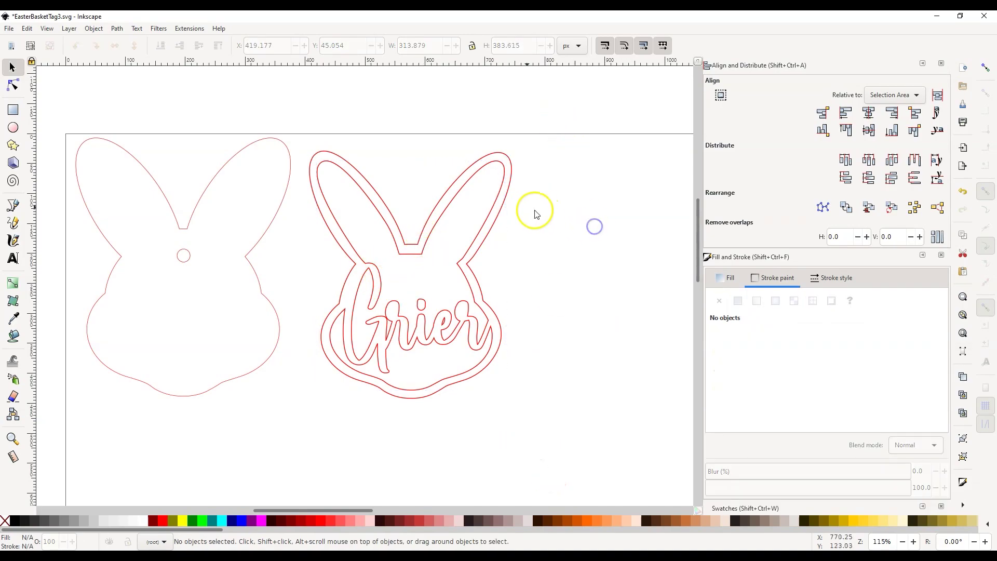
Step: Check the welded inner and outer outlines, then select both bunny paths
left_click(495, 207)
left_click(510, 189)
left_click(498, 202)
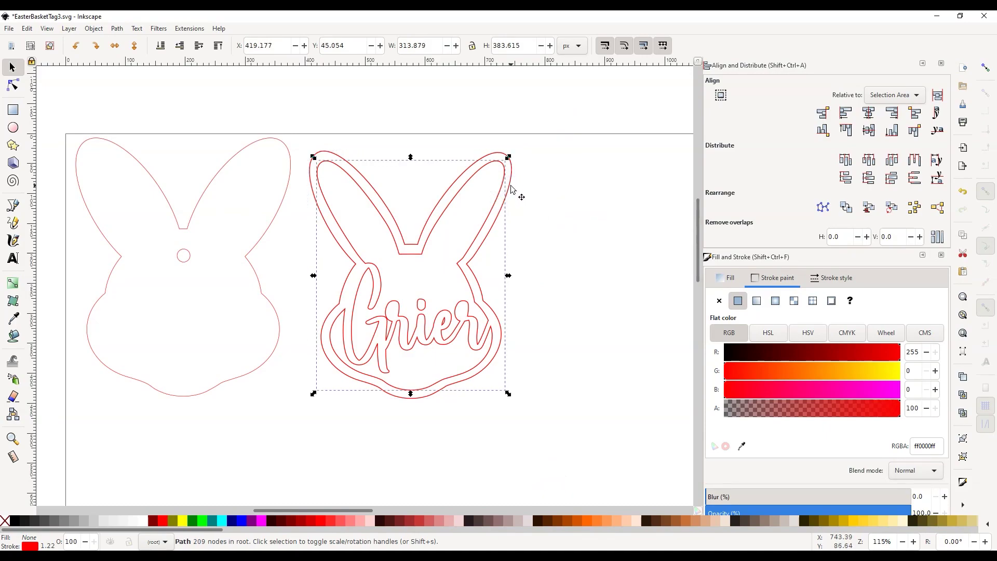
left_click(512, 189)
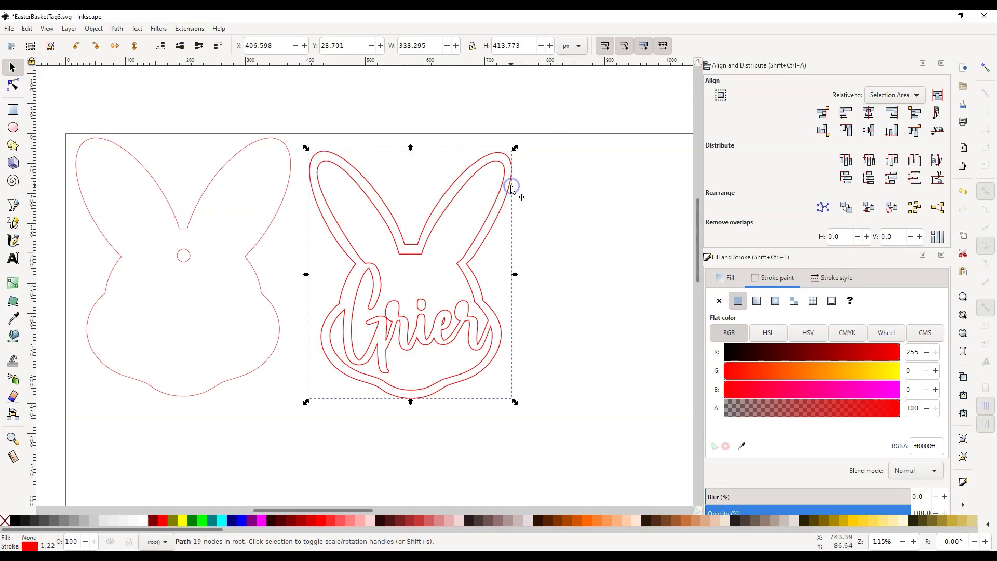
left_click(568, 164)
mouse_move(604, 113)
left_mouse_down()
mouse_move(329, 428)
mouse_move(300, 445)
left_mouse_up()
Step: Try uniting the two bunny paths, then undo the union
left_click(118, 28)
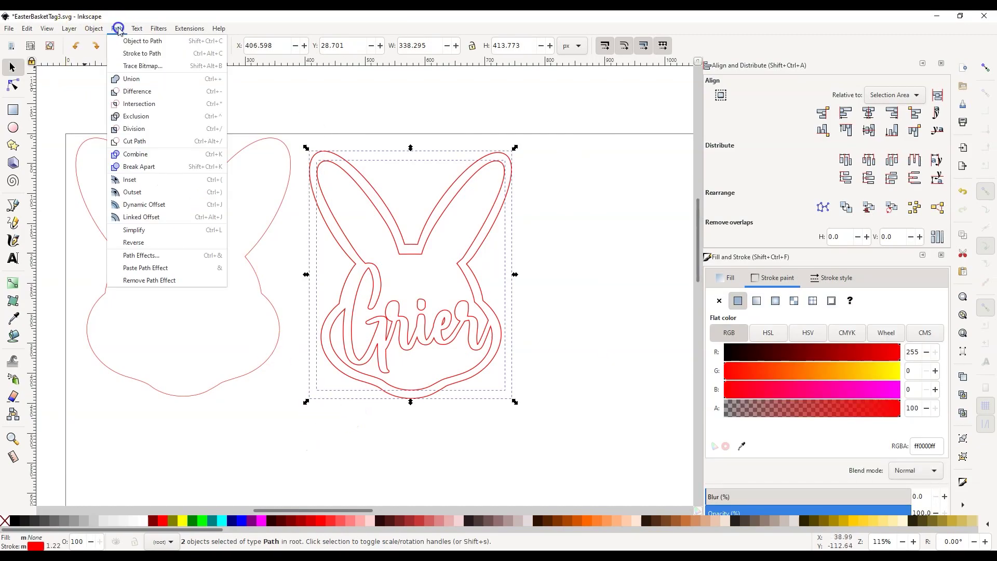
left_click(95, 29)
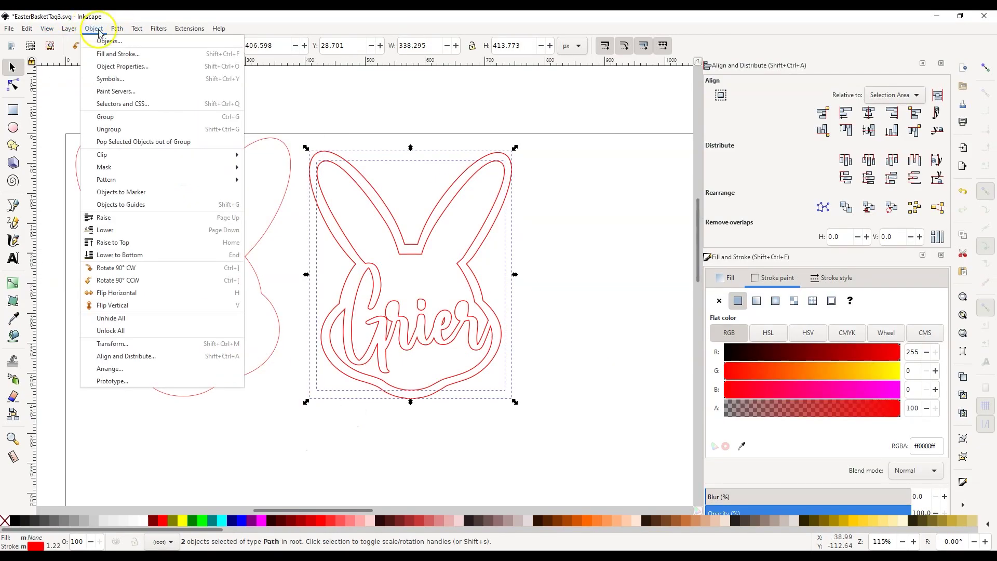
left_click(141, 82)
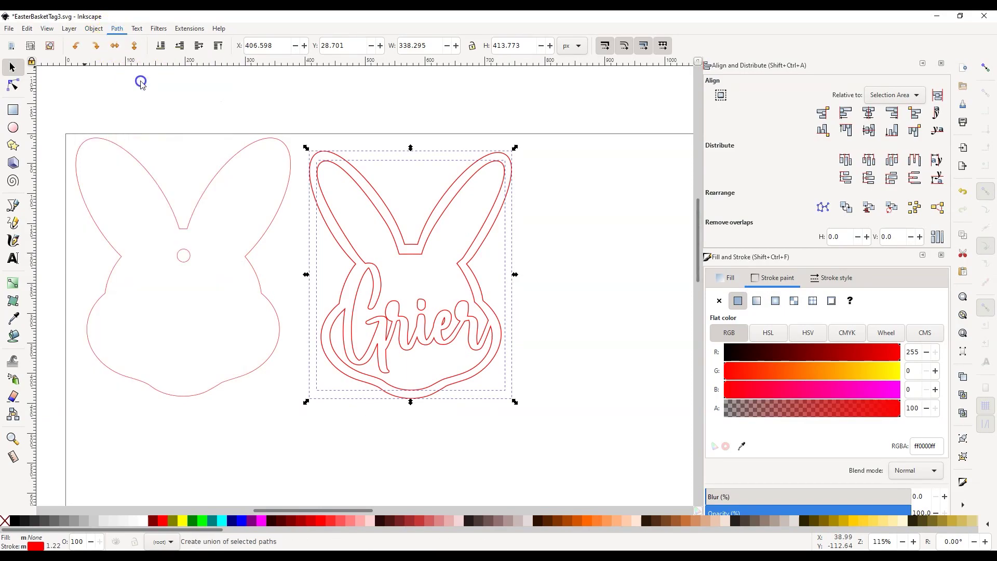
key("ctrl+z")
left_click(134, 82)
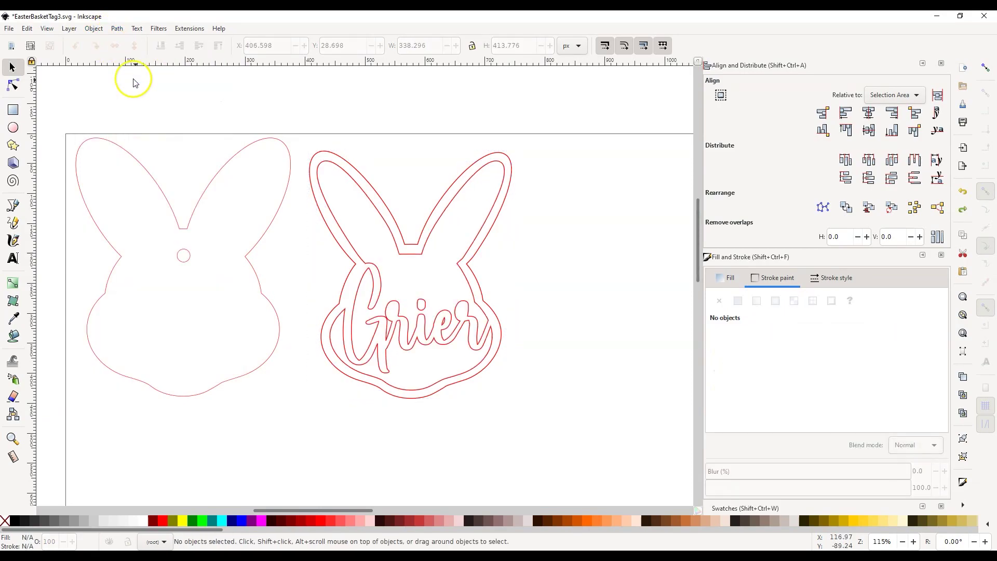
Step: Combine the outer outline and Grier border into one 230-node path
mouse_move(621, 123)
left_mouse_down()
mouse_move(287, 445)
mouse_move(304, 468)
left_mouse_up()
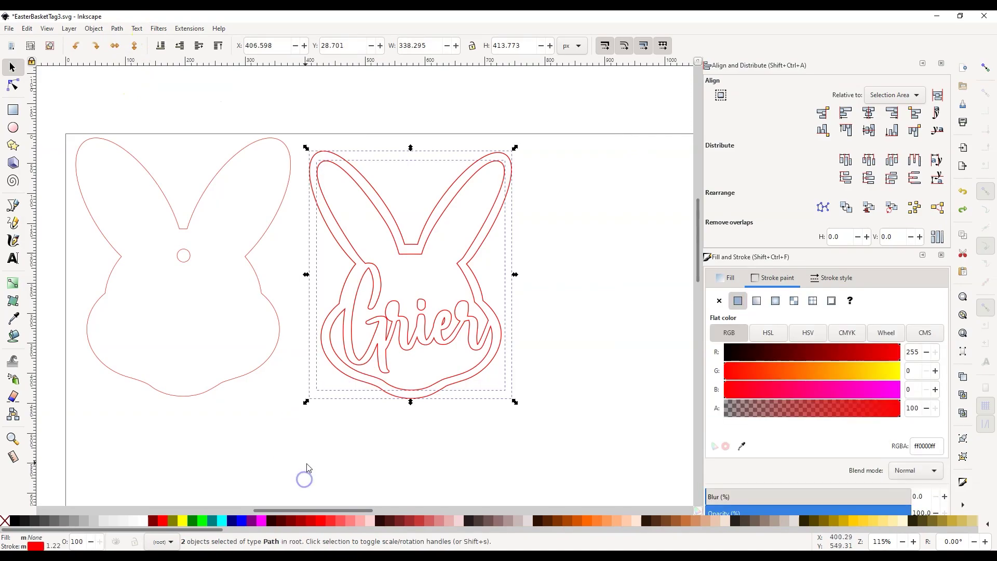
left_click(119, 28)
left_click(189, 154)
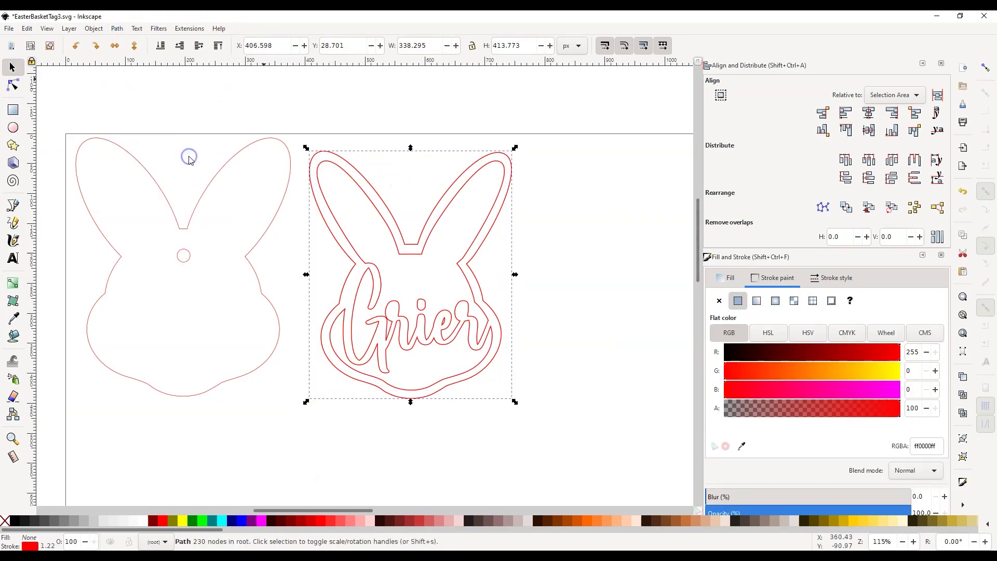
left_click(587, 225)
left_click(479, 269)
left_click_drag(479, 269, 535, 297)
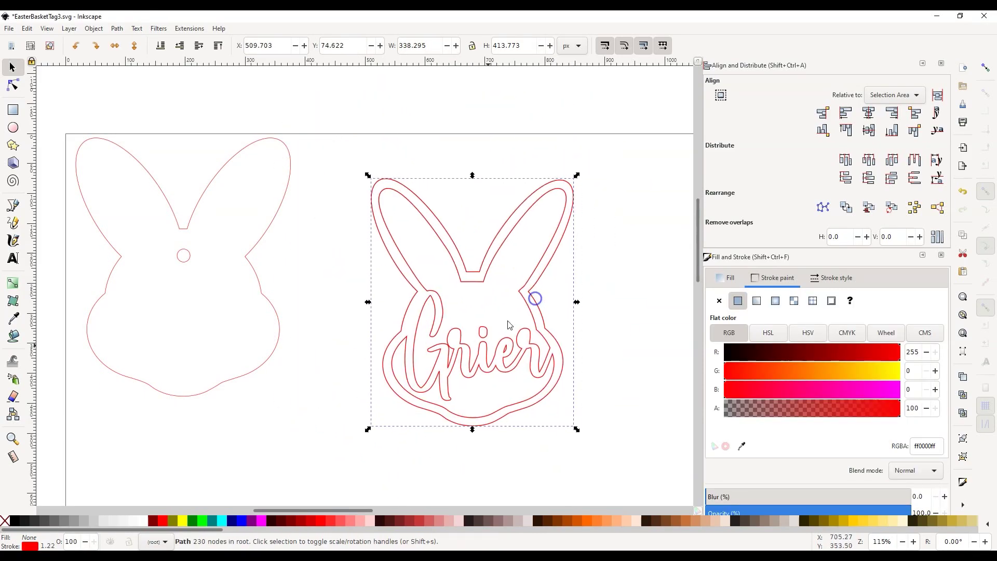
left_click_drag(497, 259, 473, 224)
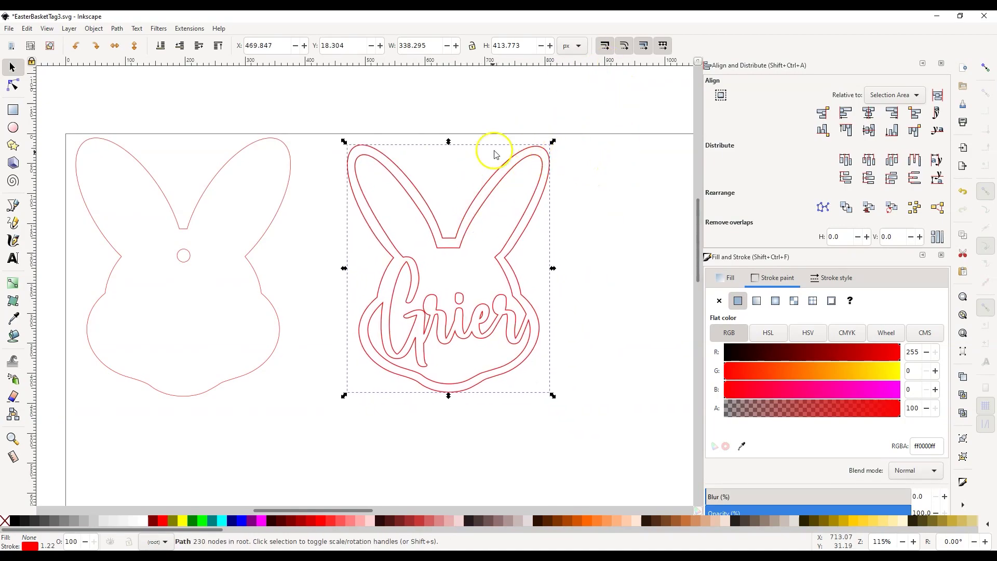
left_click_drag(482, 381, 429, 376)
left_click(562, 255)
mouse_move(571, 99)
left_mouse_down()
mouse_move(296, 428)
mouse_move(352, 424)
left_mouse_up()
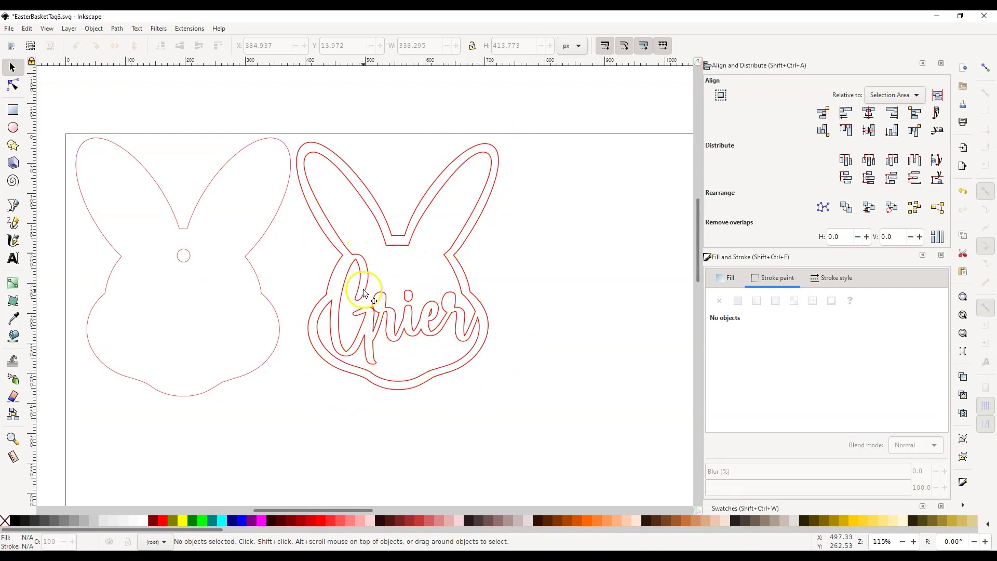
left_click(249, 263)
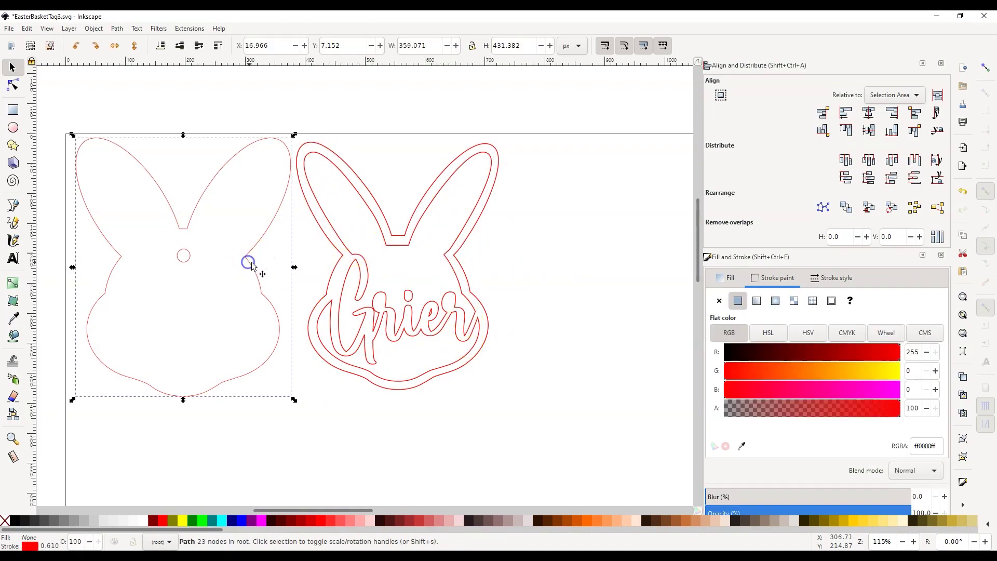
left_click(446, 268)
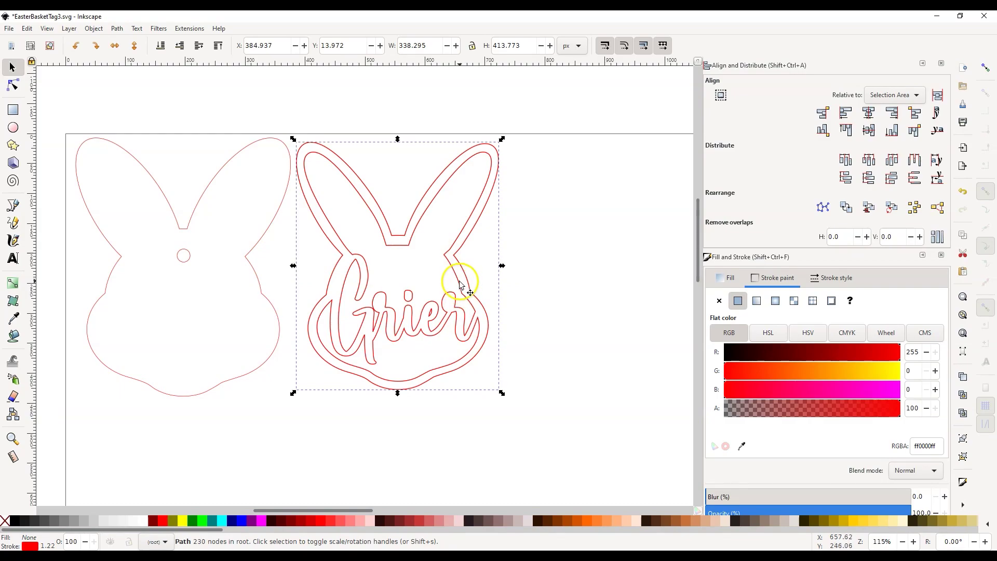
mouse_move(458, 285)
left_mouse_down()
mouse_move(323, 329)
mouse_move(266, 313)
mouse_move(237, 286)
mouse_move(470, 279)
mouse_move(457, 286)
left_mouse_up()
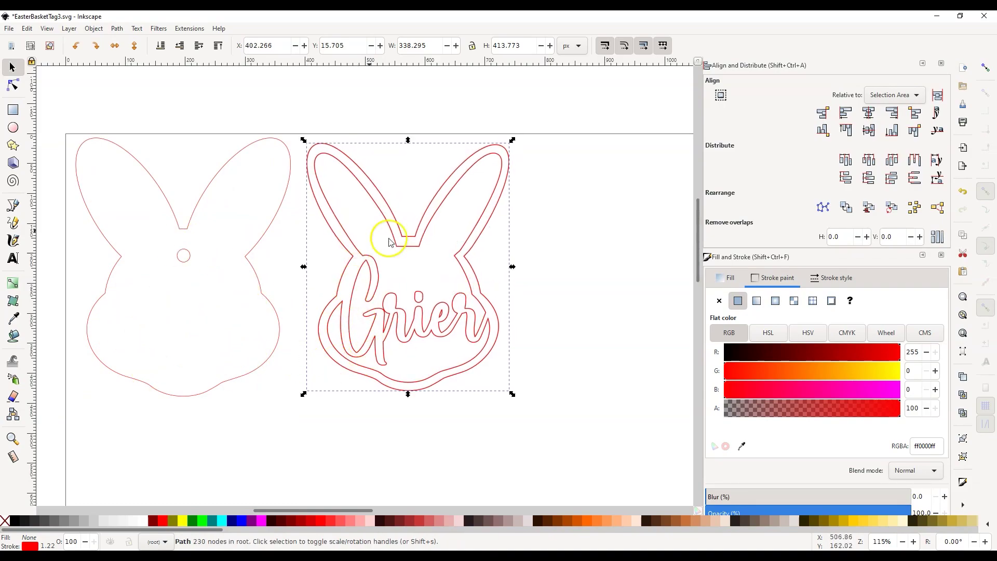
left_click(545, 244)
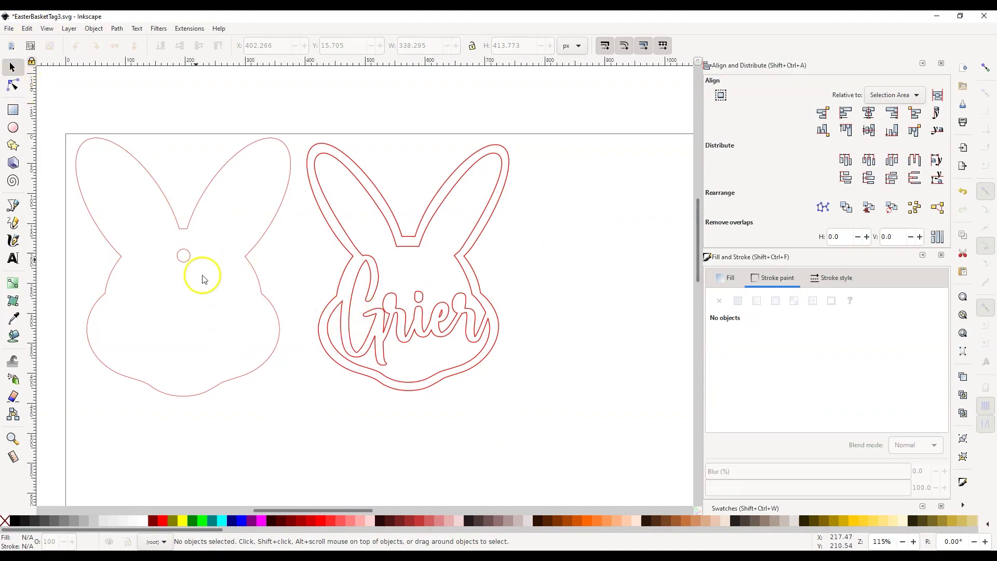